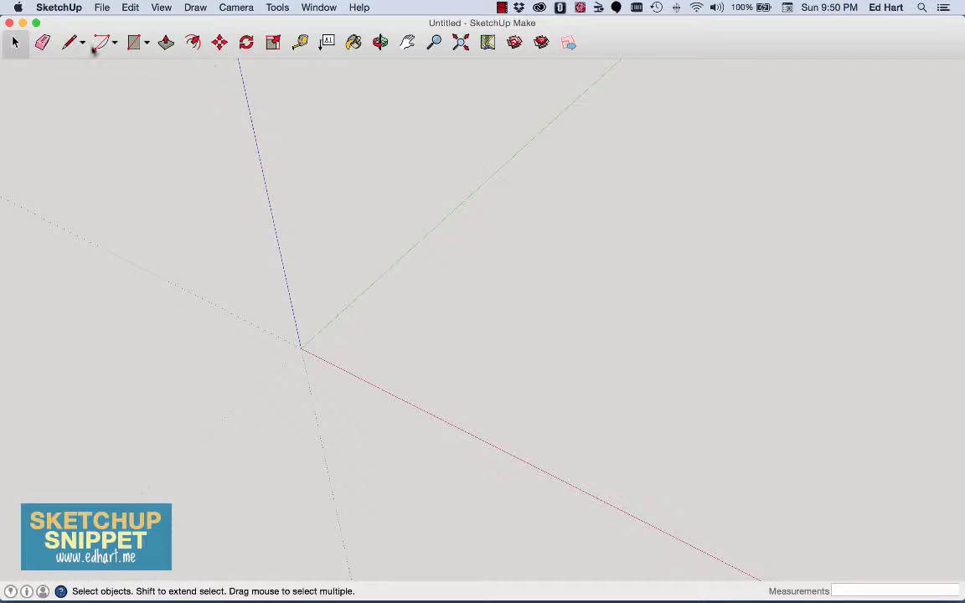
Draw a 4' by 8' rectangle from the origin with the Line tool, its 8' side along the green axis.
click(144, 42)
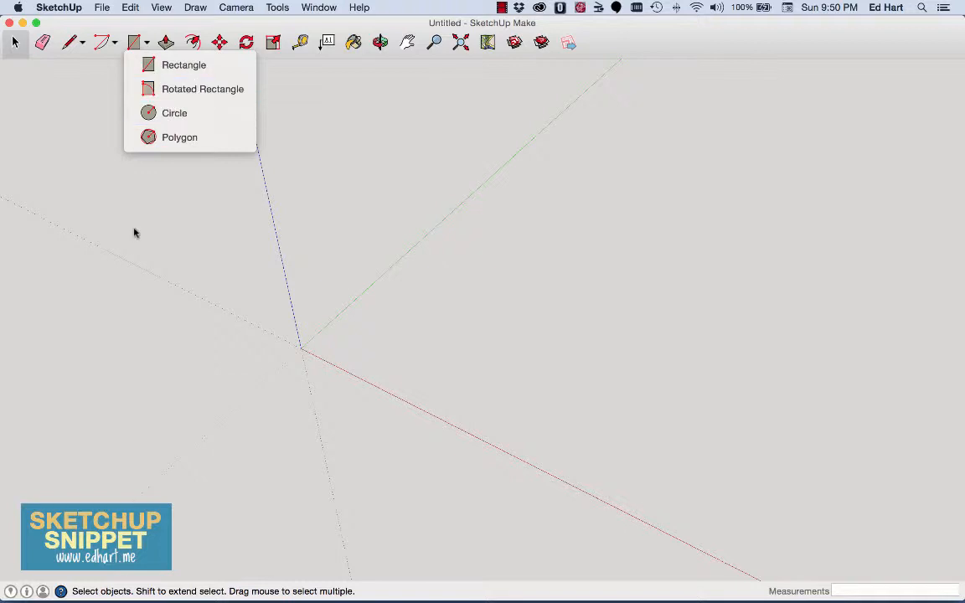
key(r)
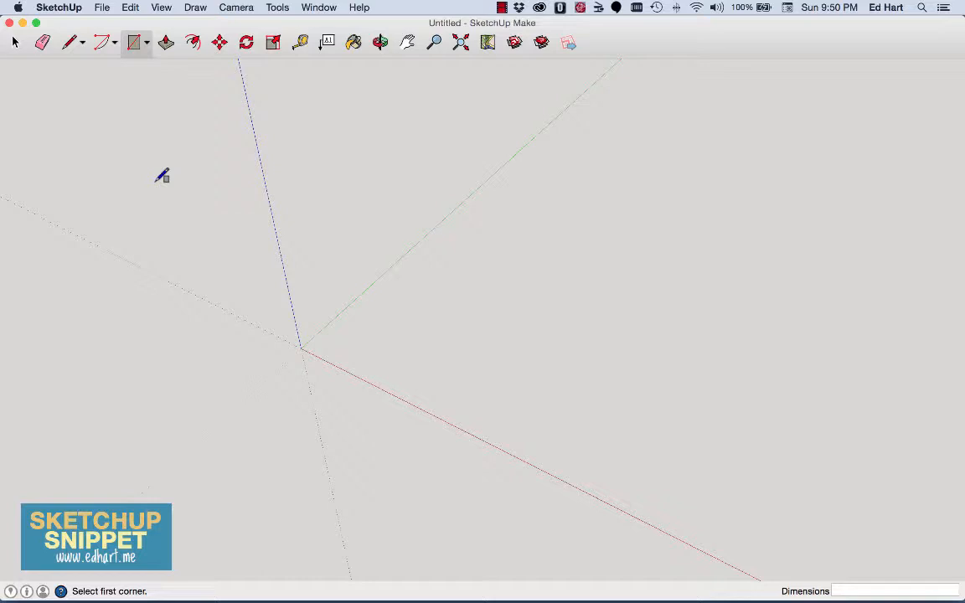
click(67, 42)
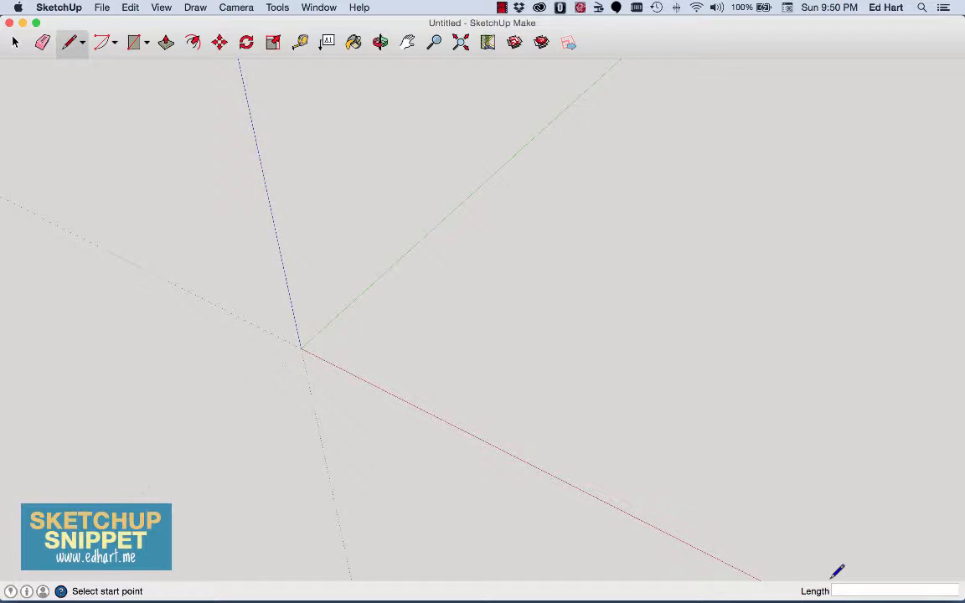
click(303, 348)
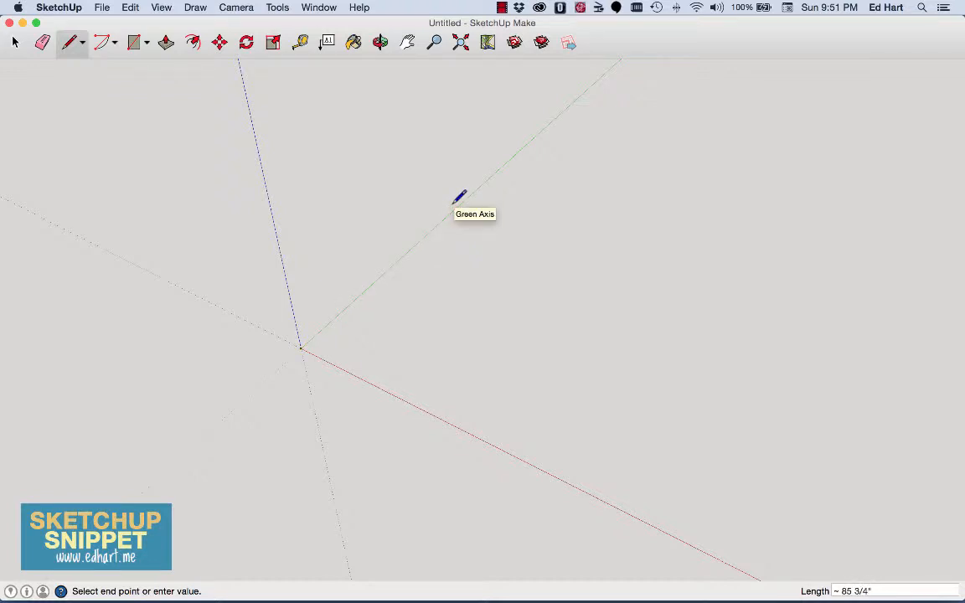
text(8)
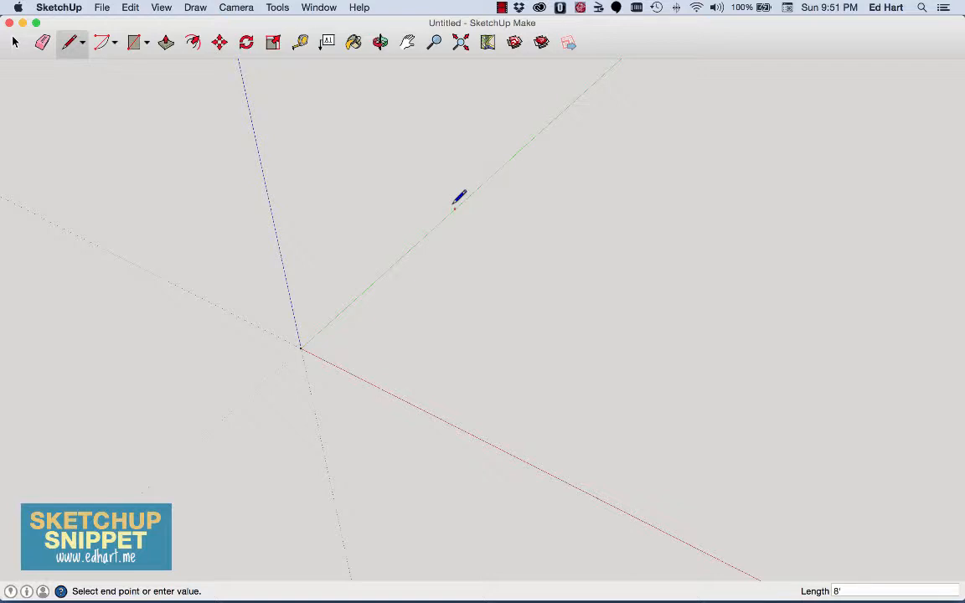
key(Return)
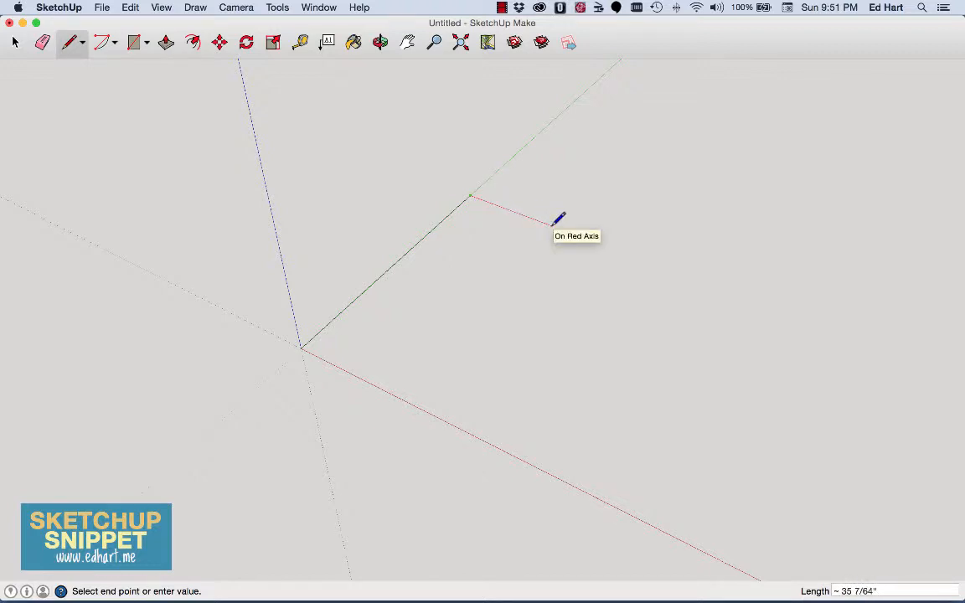
text(4)
key(Return)
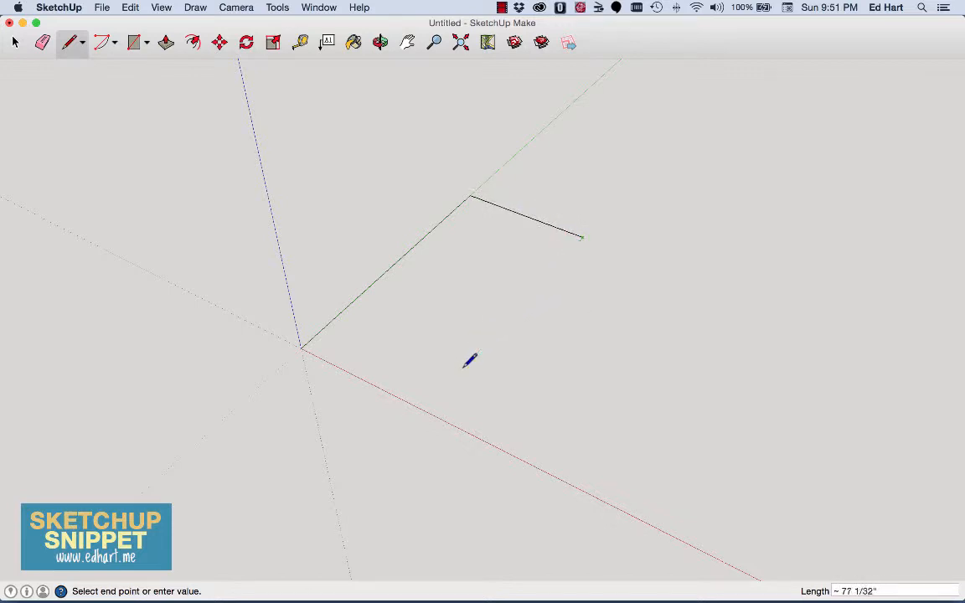
click(430, 411)
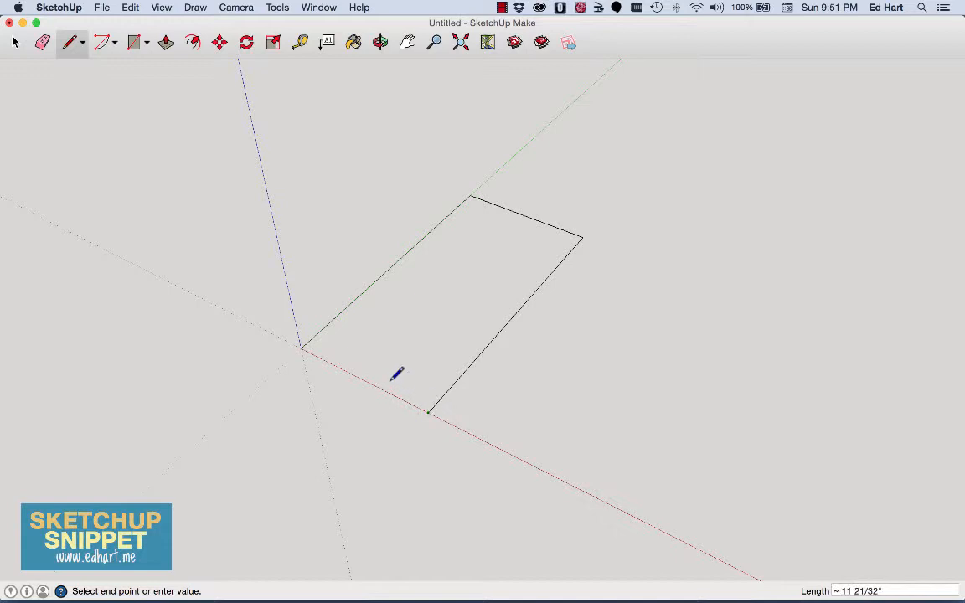
click(303, 348)
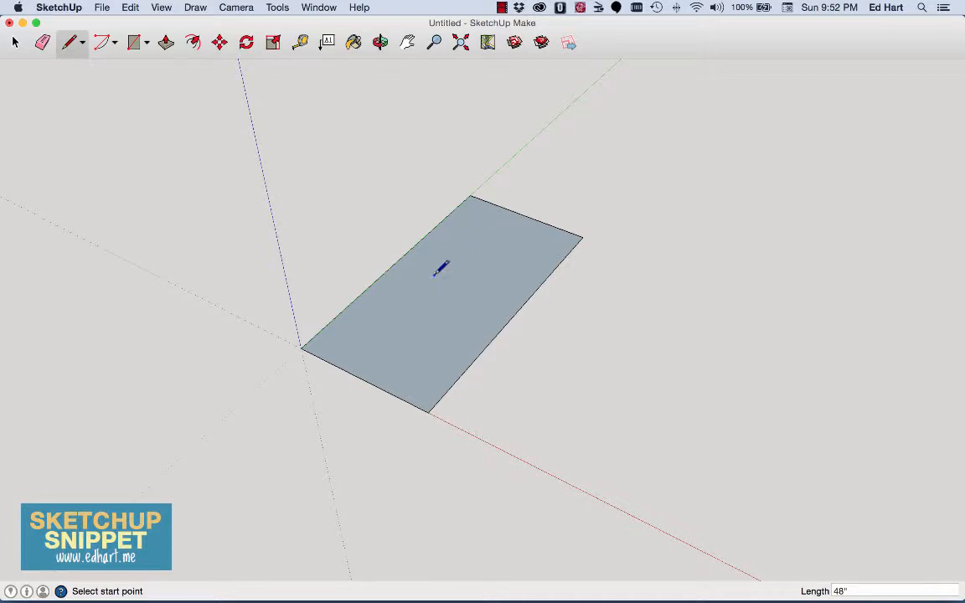
Push/Pull the rectangular face at the origin up to a thickness of 3/4".
click(165, 46)
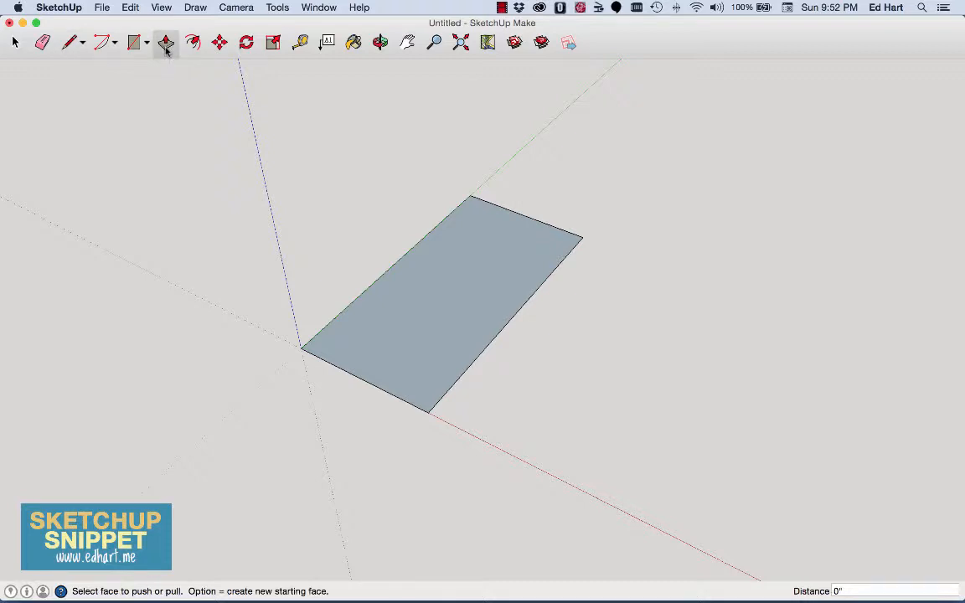
click(427, 307)
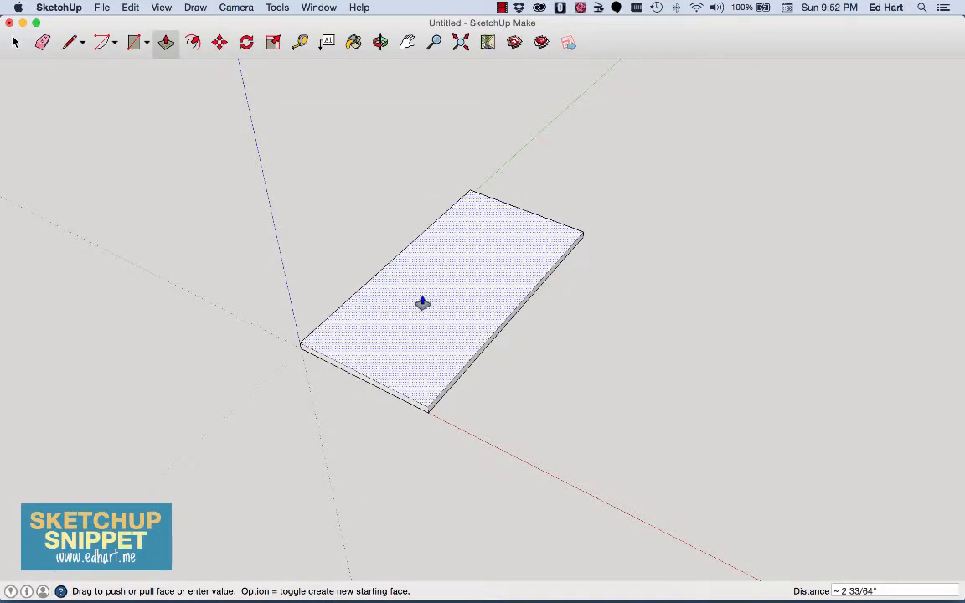
text(3/4)
key(Return)
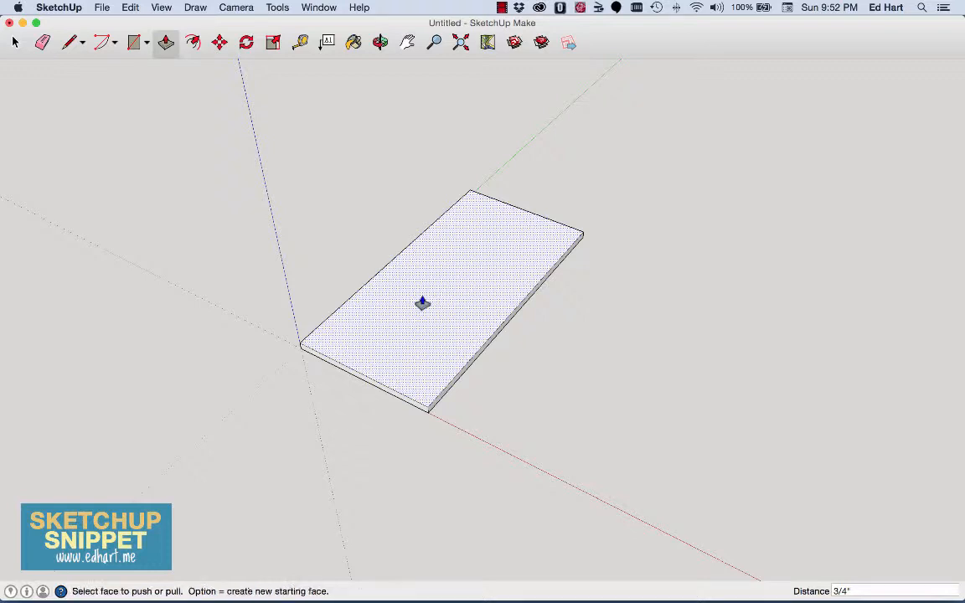
key(super+z)
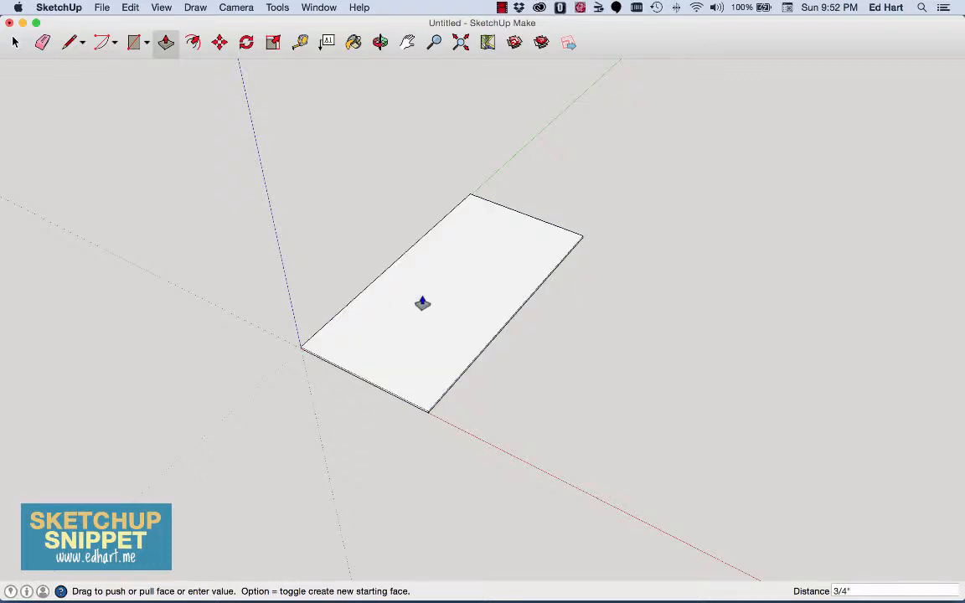
click(15, 43)
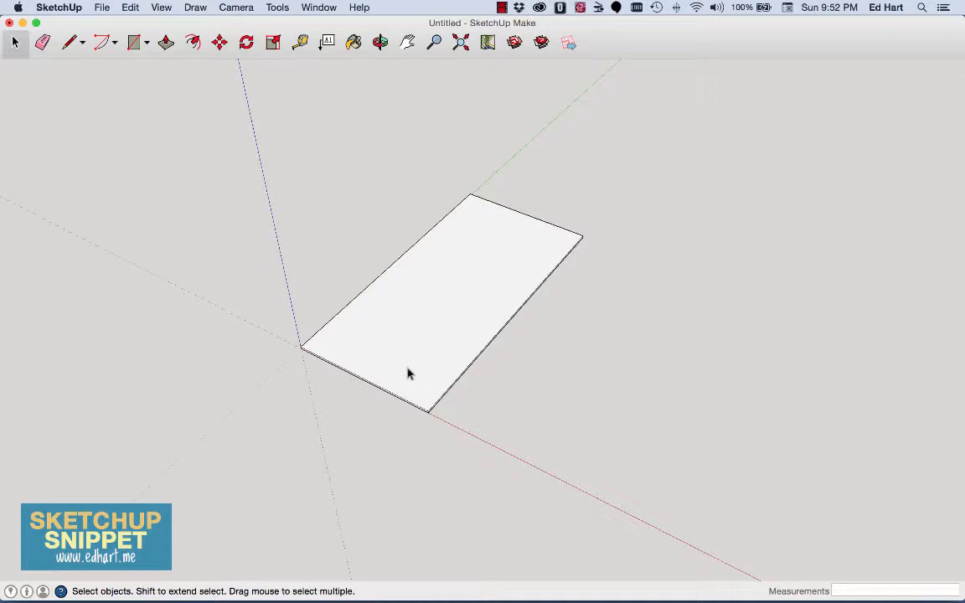
Draw a 4' by 8' rectangle with the Rectangle tool, starting on the red axis just beside the first panel.
click(135, 44)
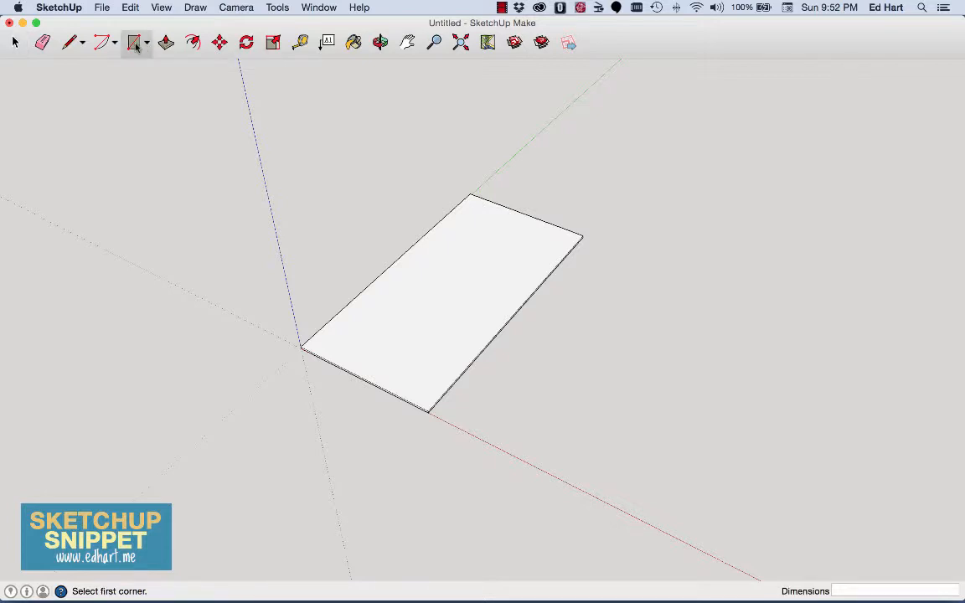
click(451, 419)
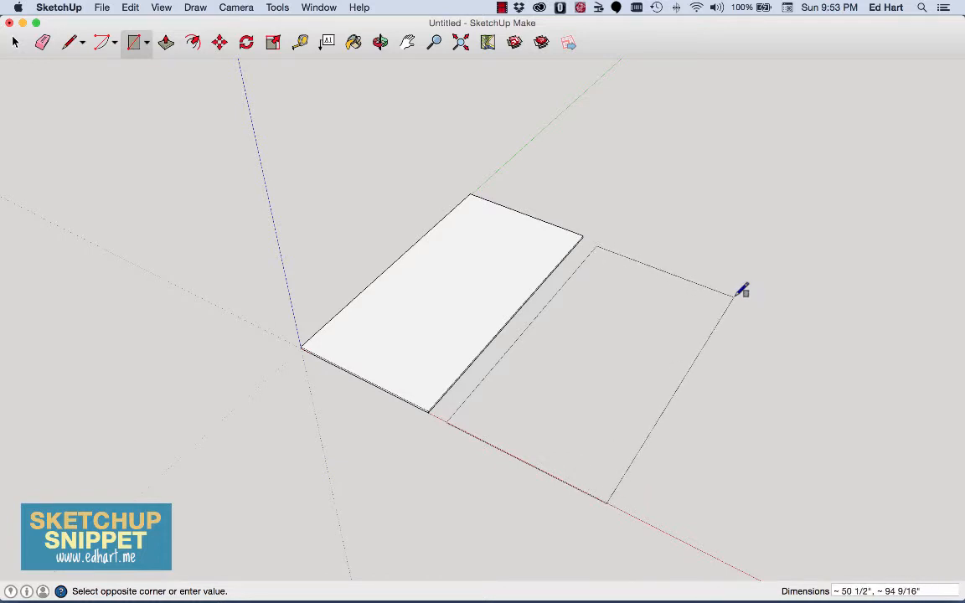
text(4',8')
key(Return)
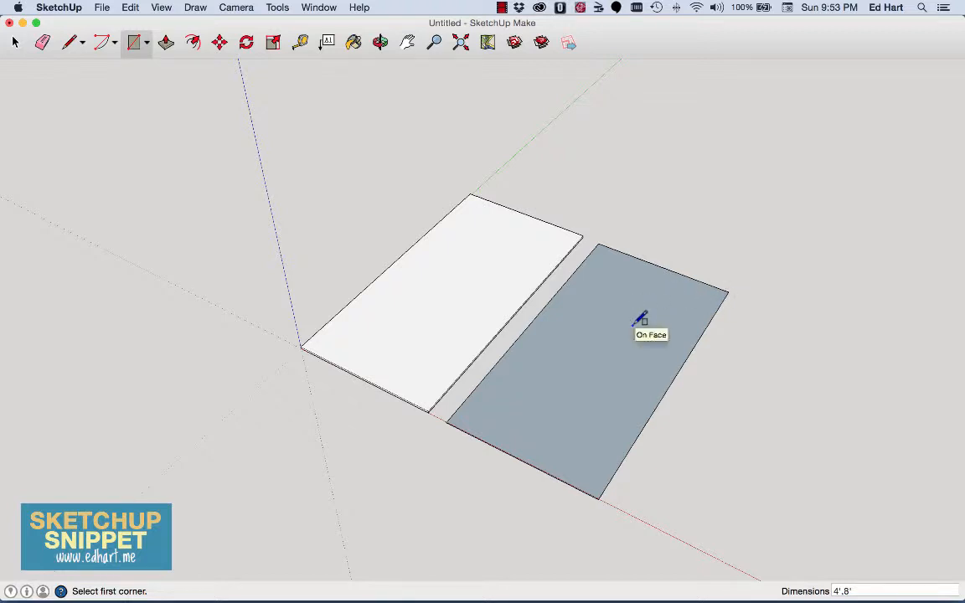
Push/Pull the second rectangle up by 3/4" to make a panel.
click(166, 43)
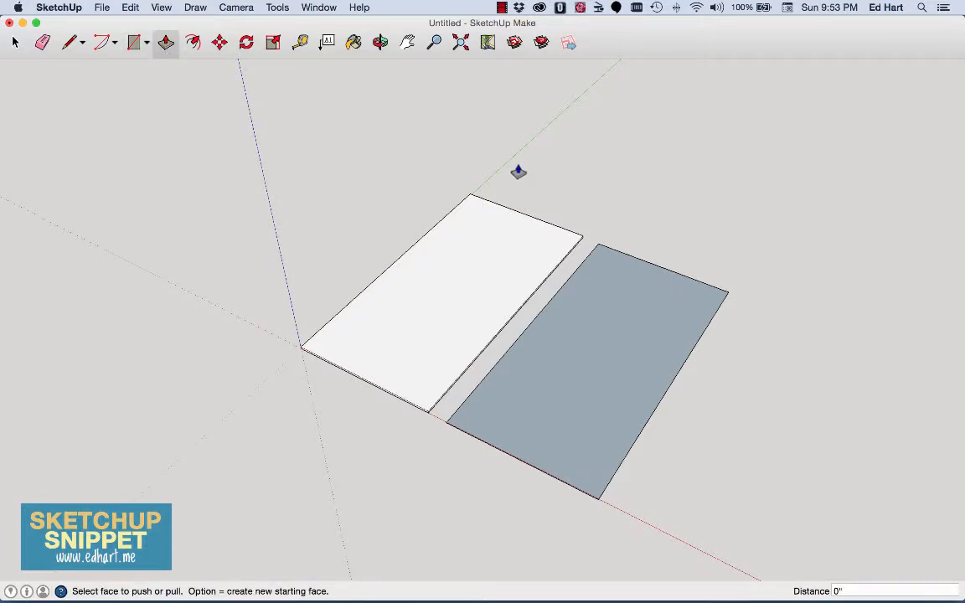
click(593, 338)
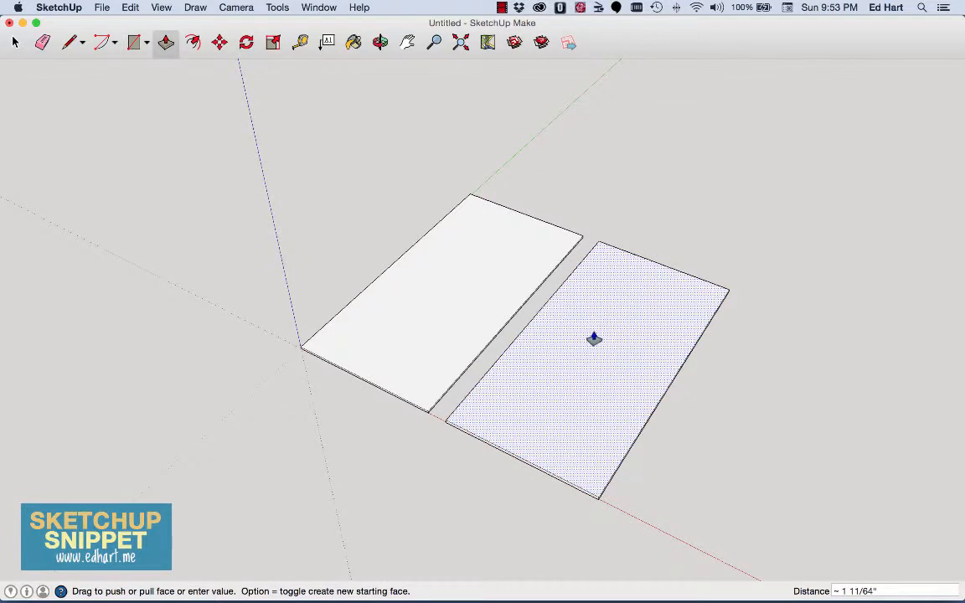
text(3/4)
key(Return)
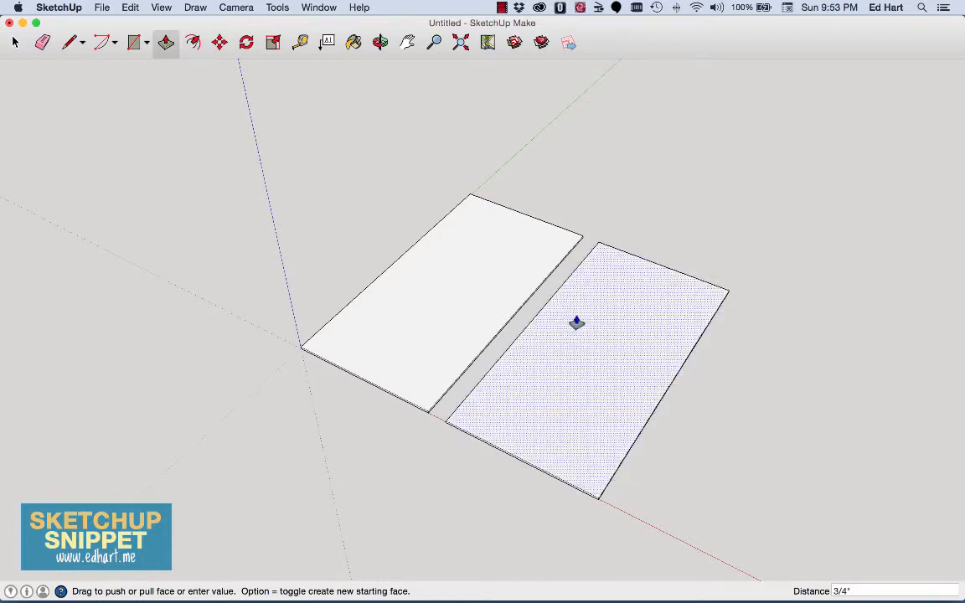
Draw a rotated rectangle beside the second panel, starting on the red axis, 8' long along green and 4' wide along red.
click(408, 43)
drag(456, 248, 369, 201)
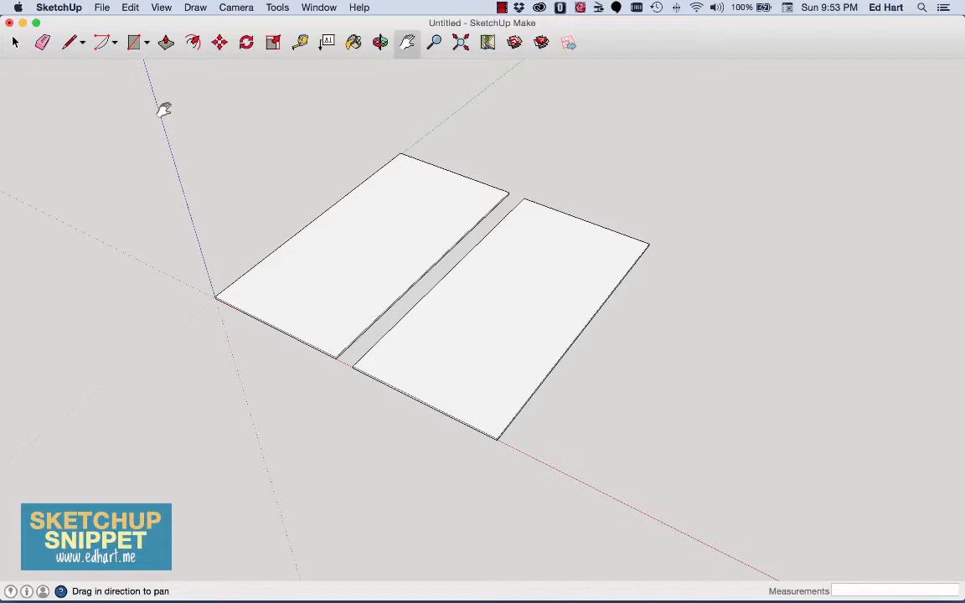
click(135, 41)
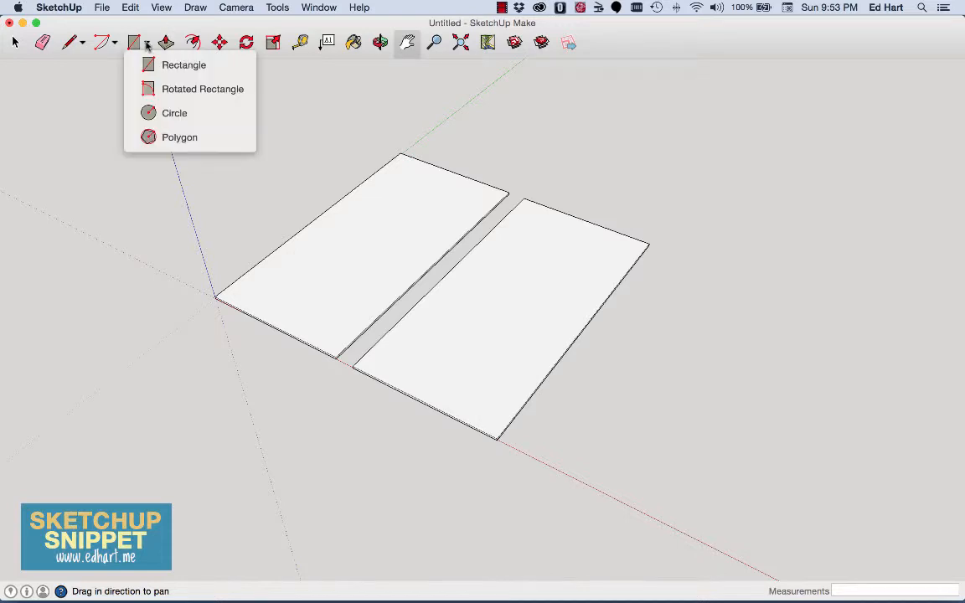
click(172, 90)
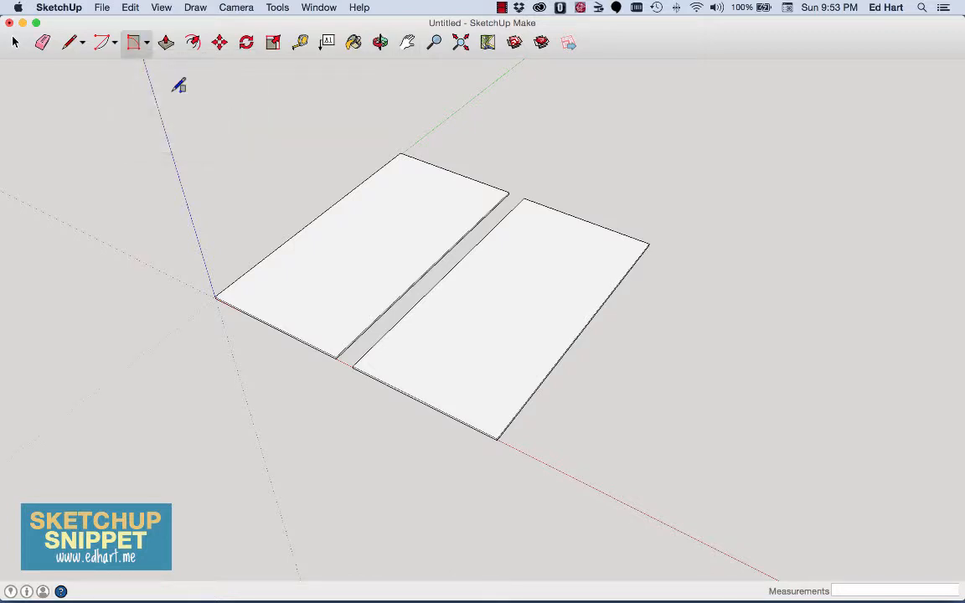
click(521, 446)
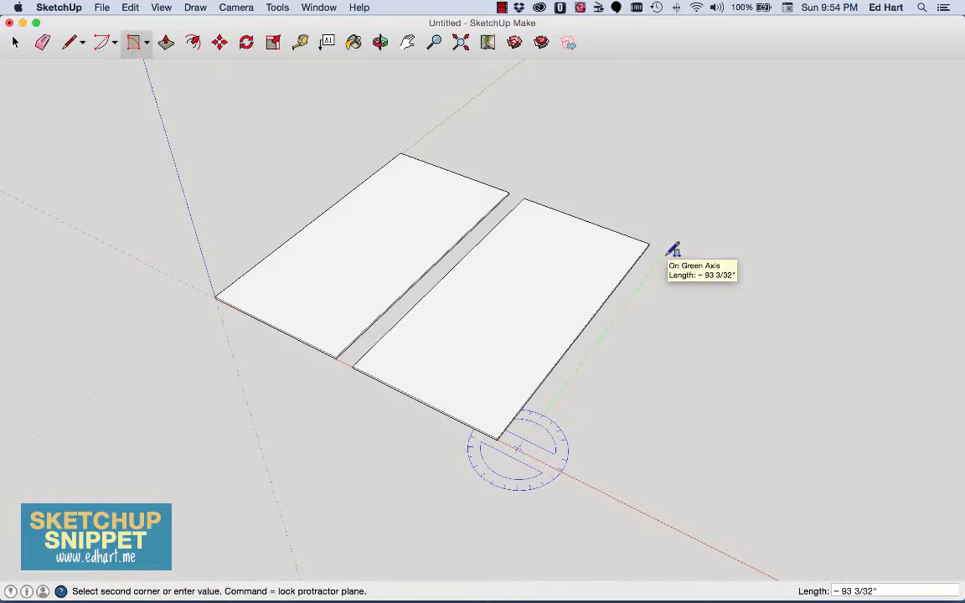
text(8)
key(Return)
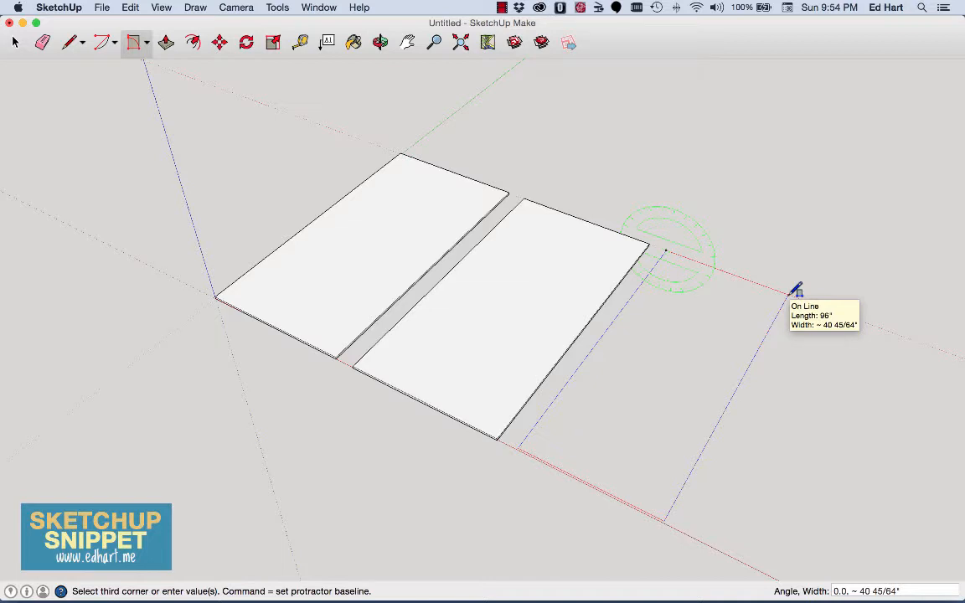
text(4)
key(Return)
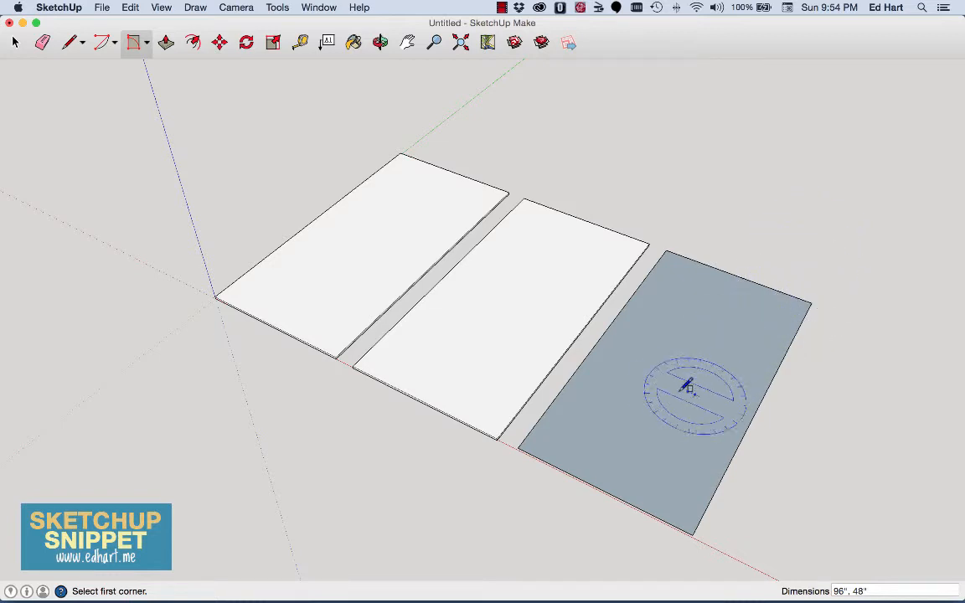
Push/Pull the third rectangle up by 3/4" to match the other two panels.
click(165, 42)
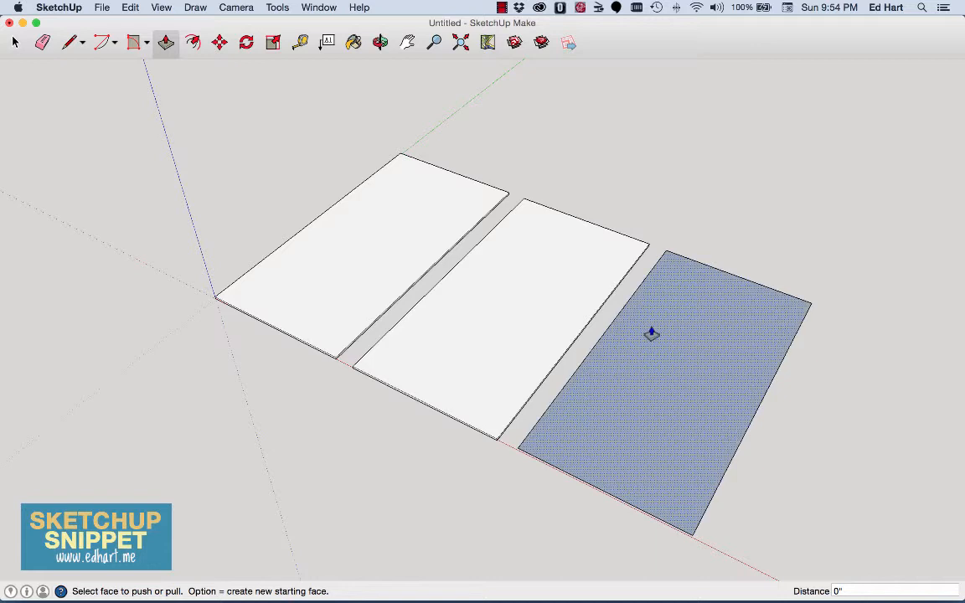
click(676, 353)
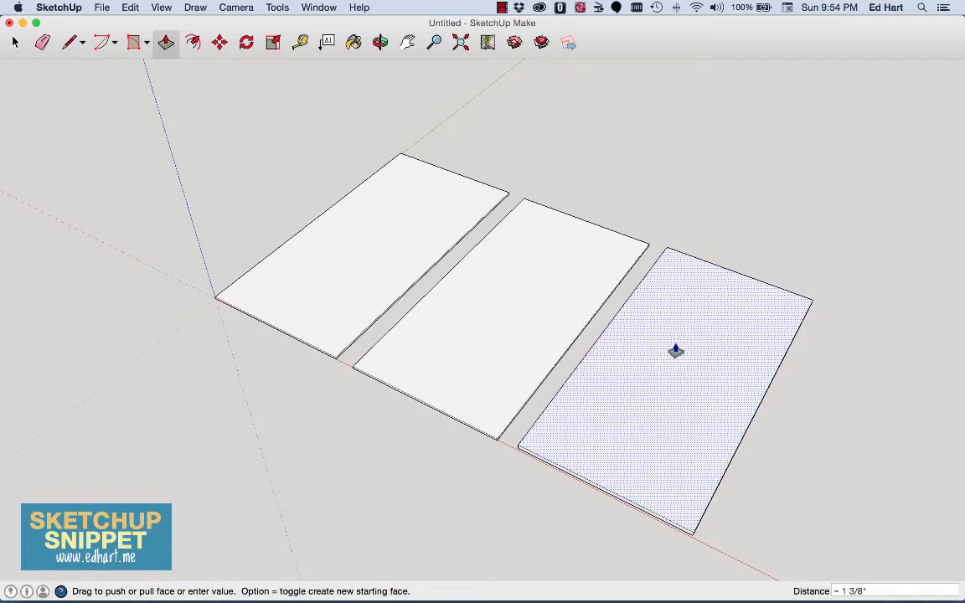
text(3/4)
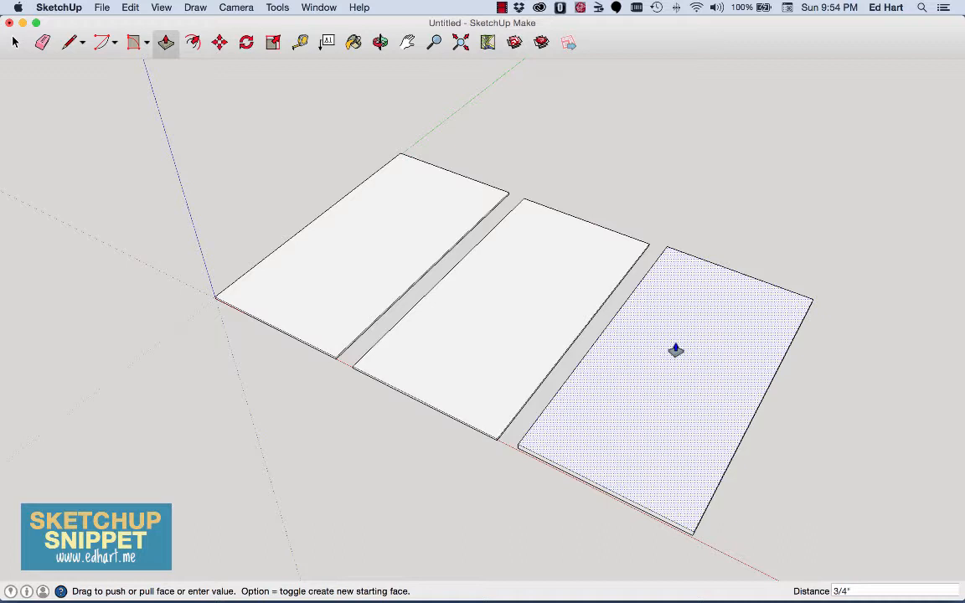
key(Return)
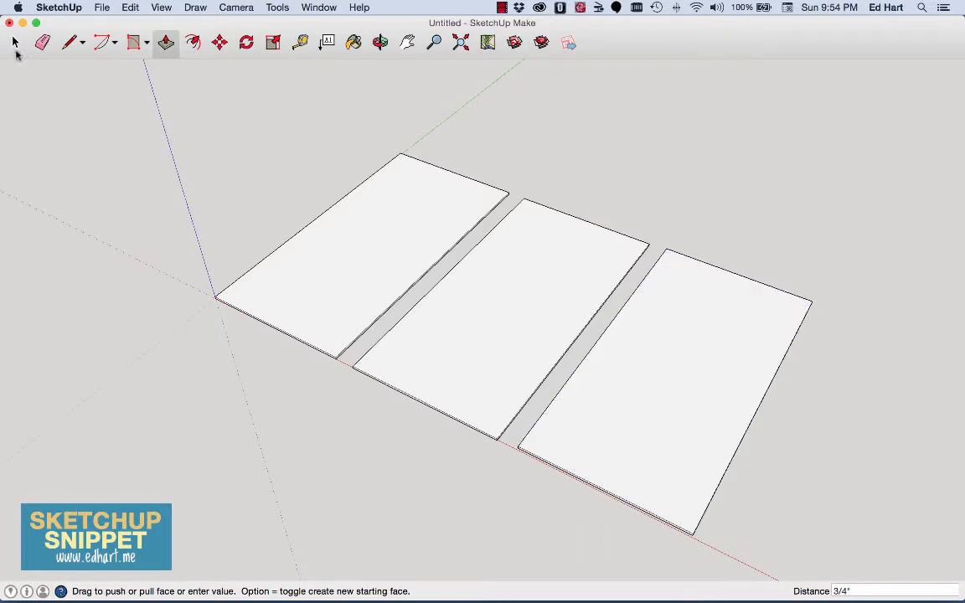
key(space)
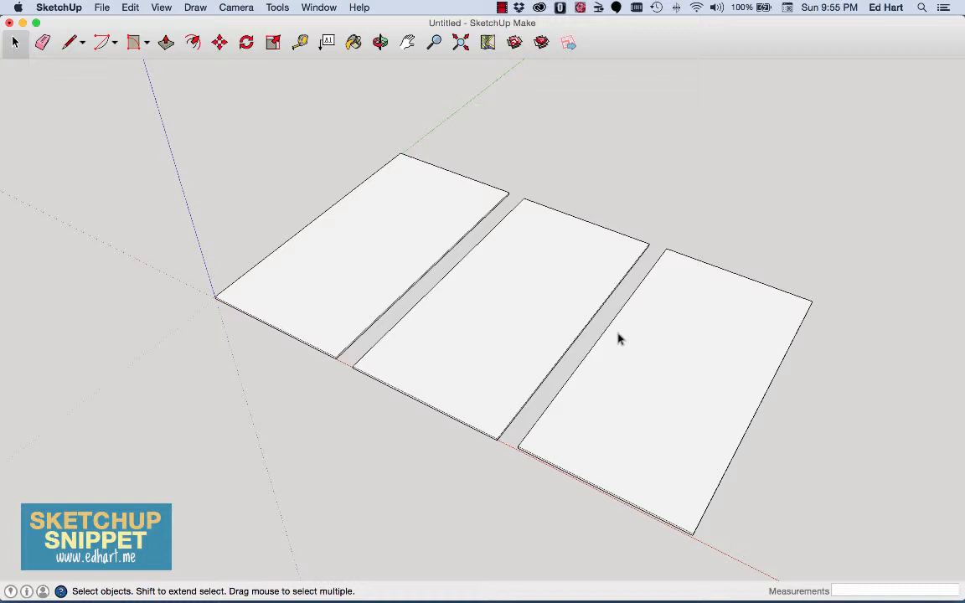
Select all connected faces and edges of the first panel and make them a group.
click(281, 291)
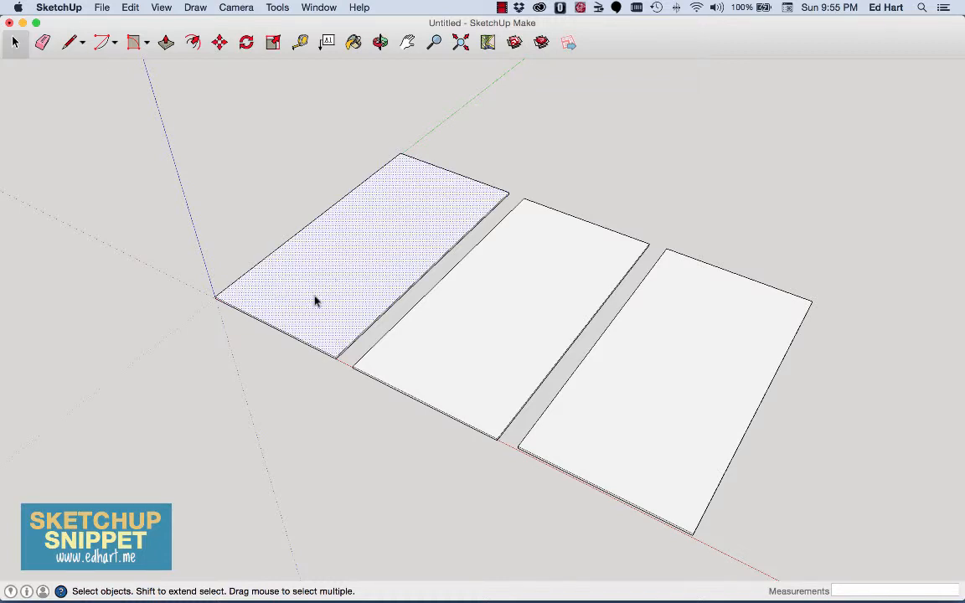
double_click(320, 288)
scroll(252, 329, up, 5)
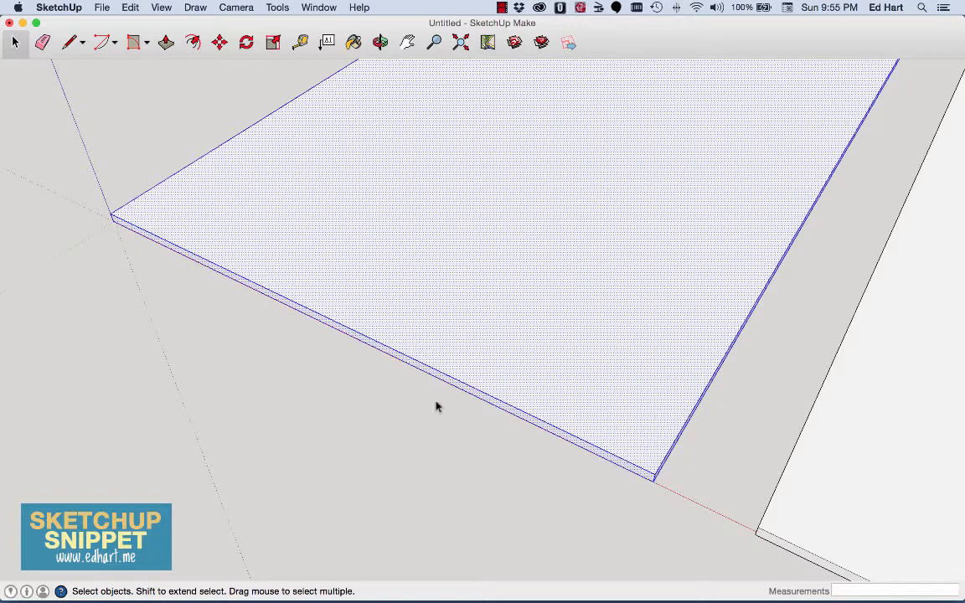
right_click(453, 217)
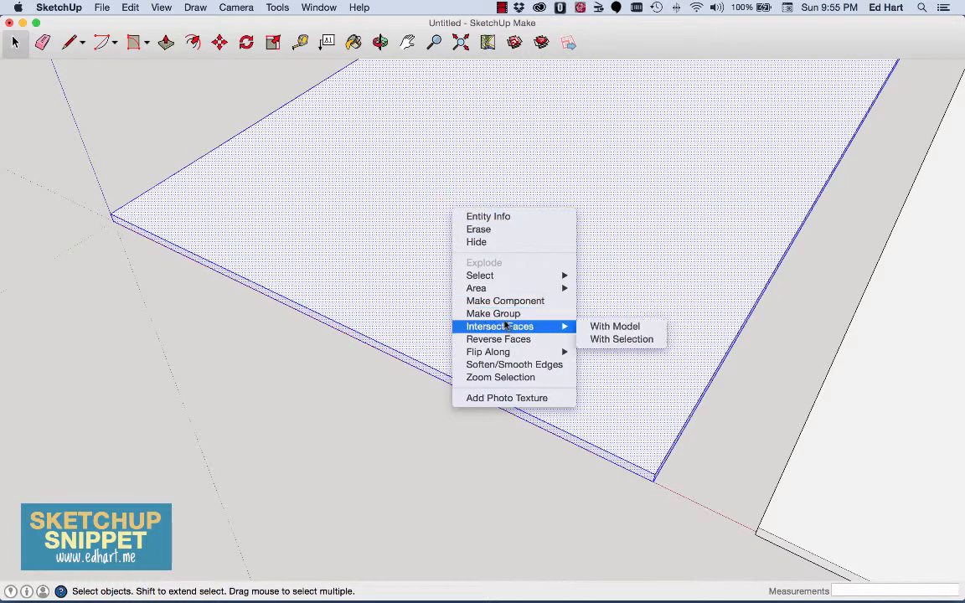
click(132, 10)
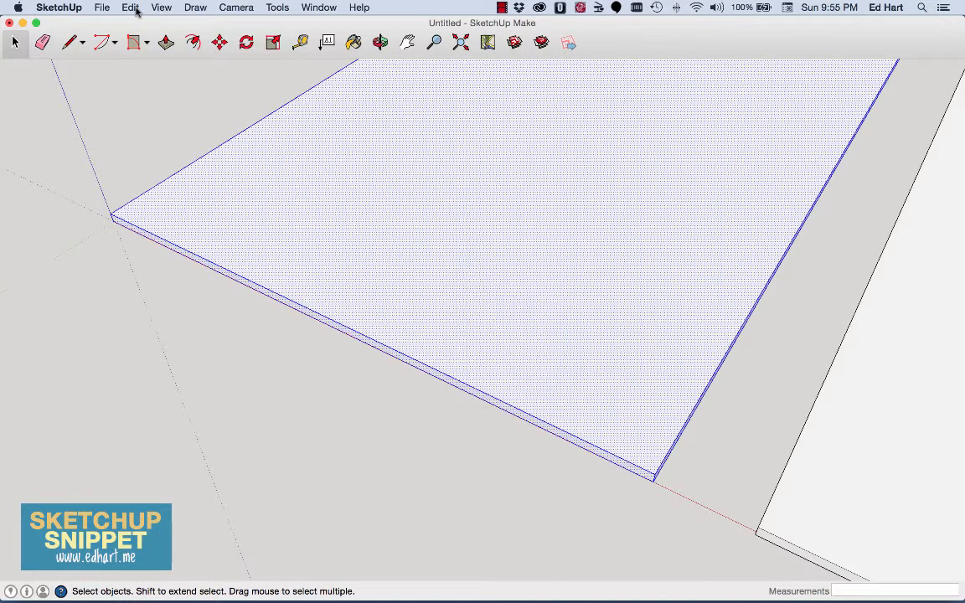
click(133, 10)
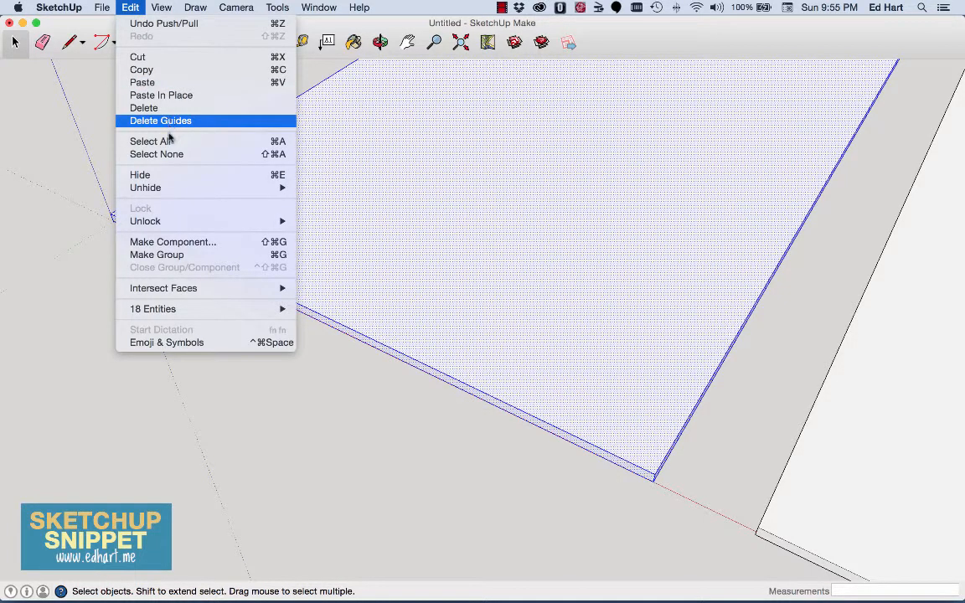
click(170, 257)
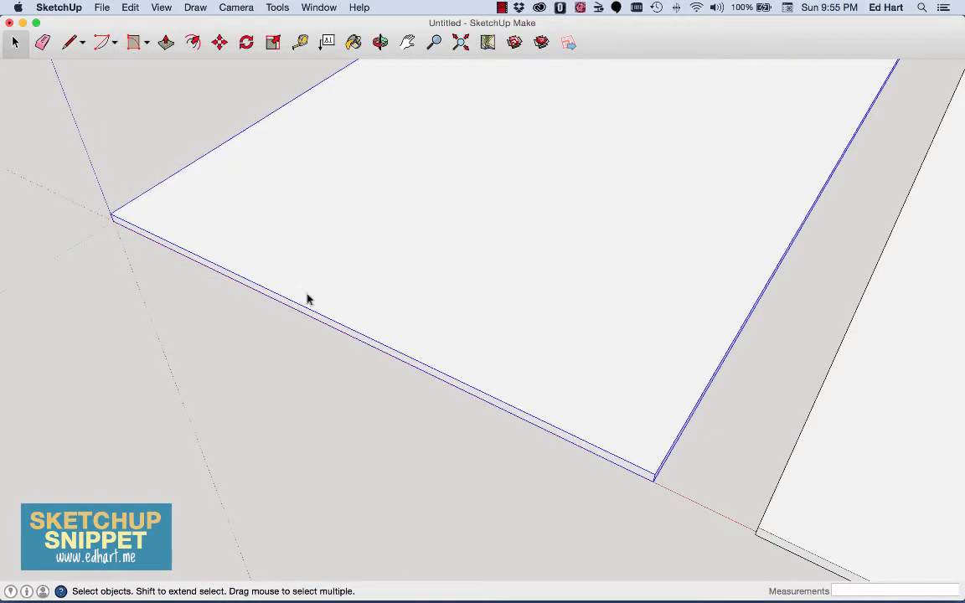
Explode the first panel's group back into loose geometry and clear the selection.
scroll(549, 219, down, 2)
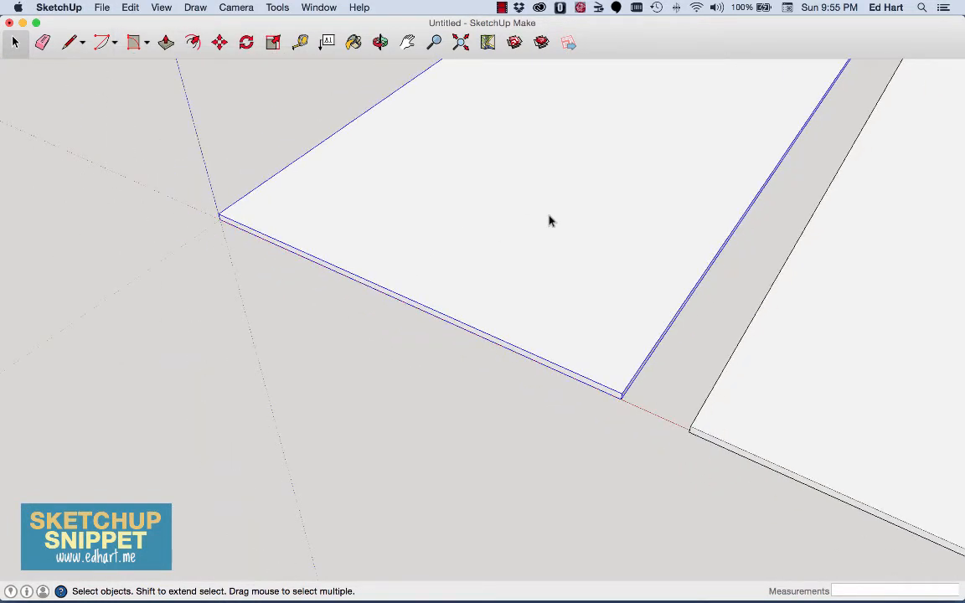
scroll(550, 219, up, 1)
scroll(319, 511, down, 3)
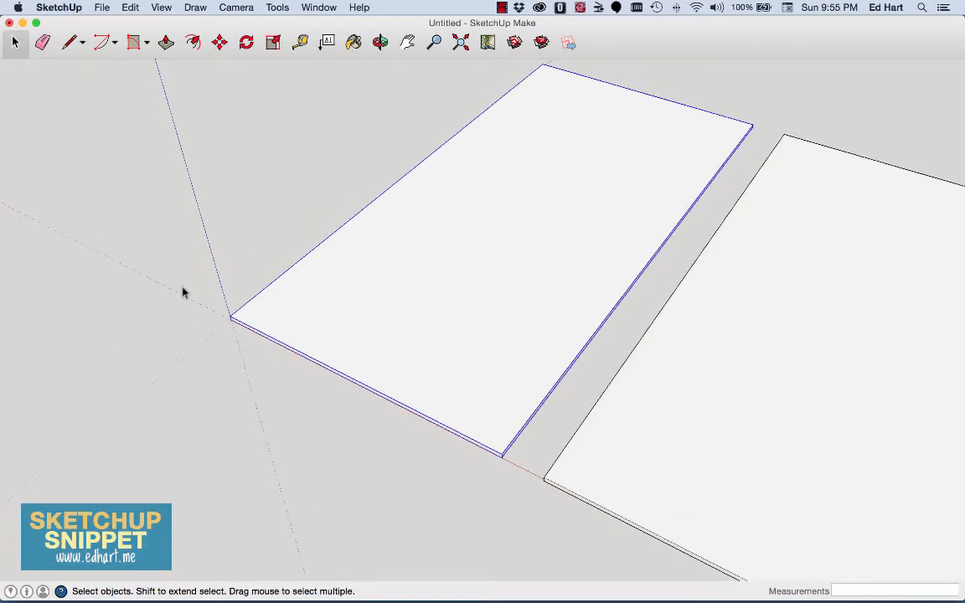
scroll(182, 292, down, 1)
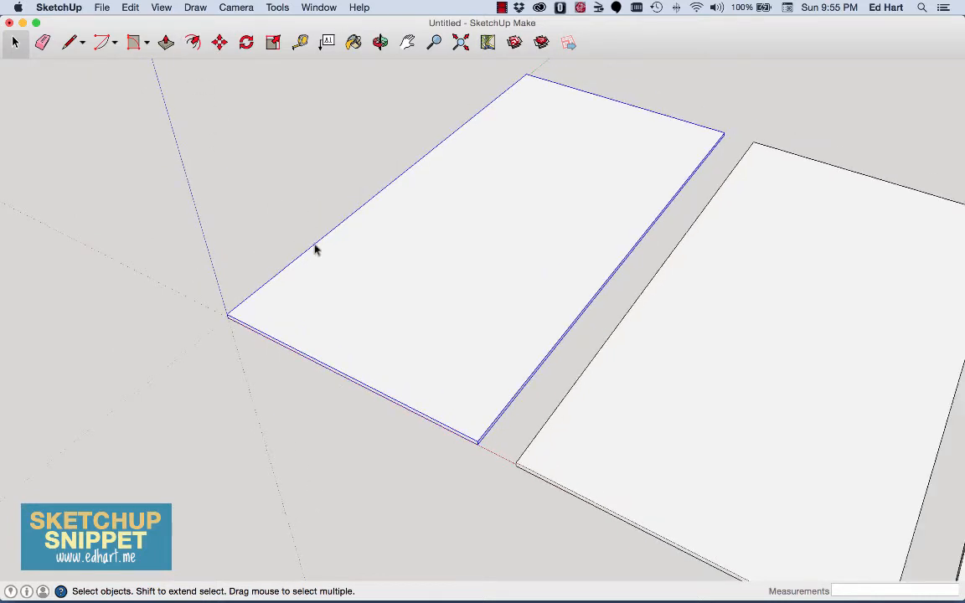
right_click(341, 264)
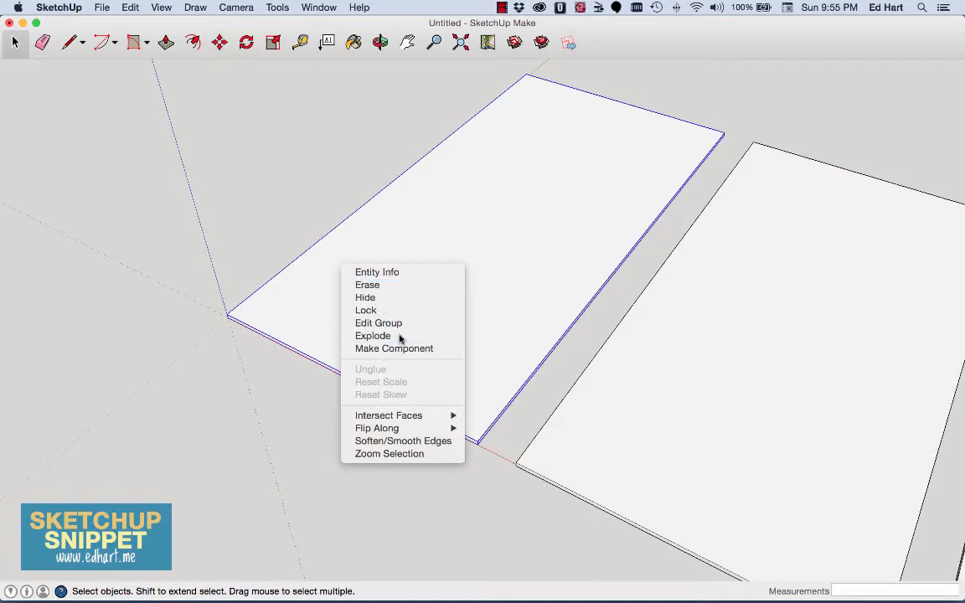
click(373, 336)
click(229, 132)
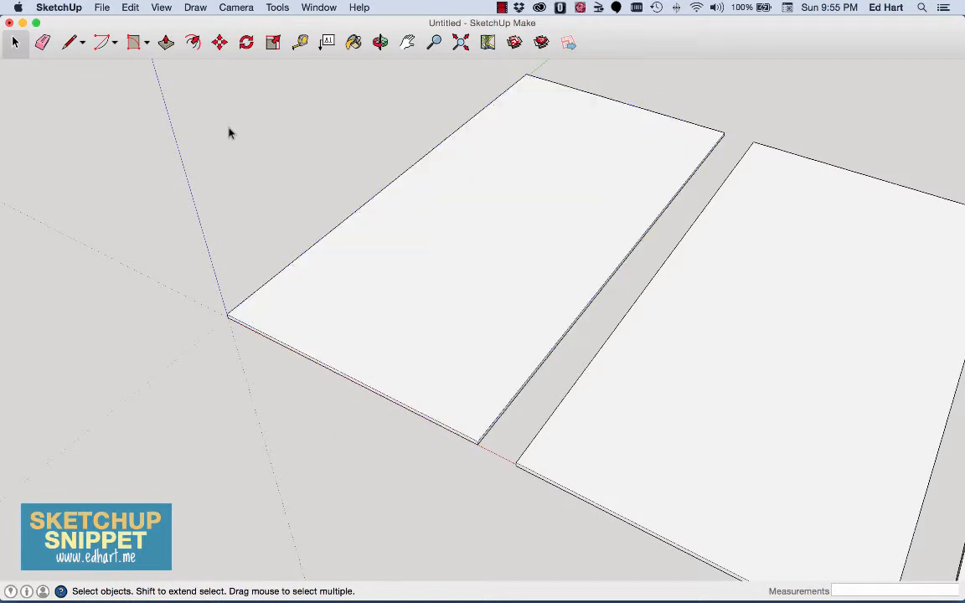
Try to move the ungrouped first panel by its corner at the origin.
click(220, 43)
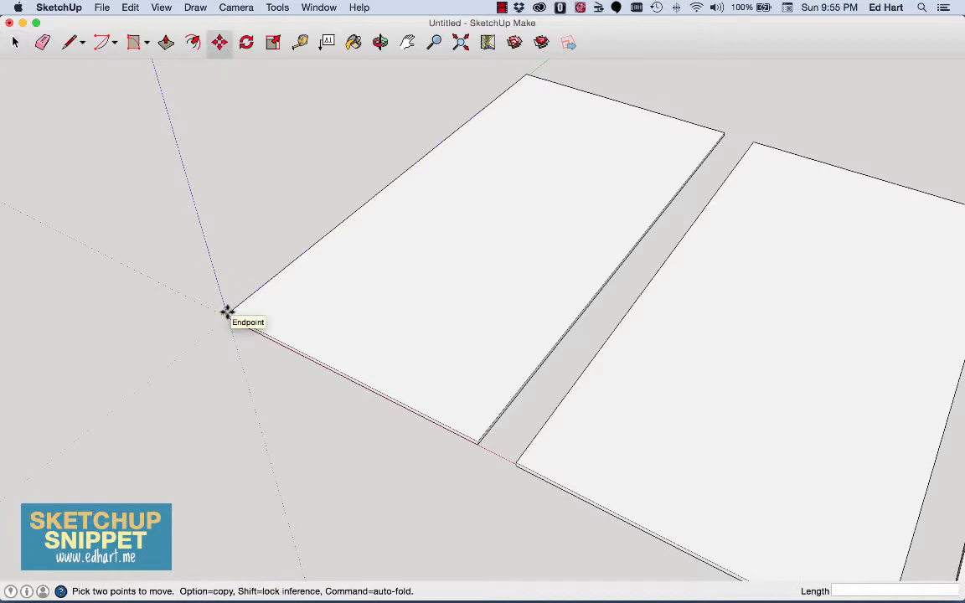
click(227, 312)
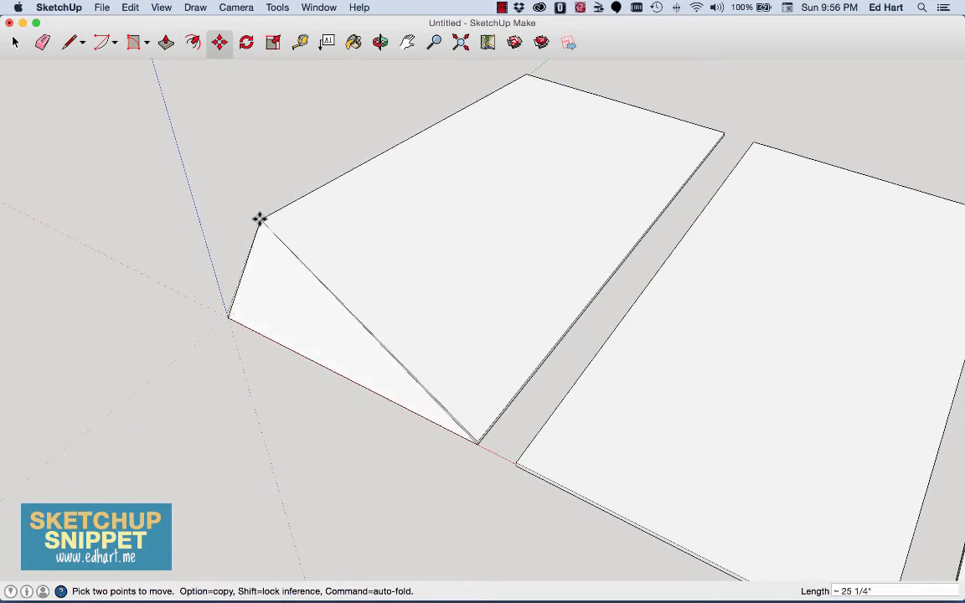
key(Escape)
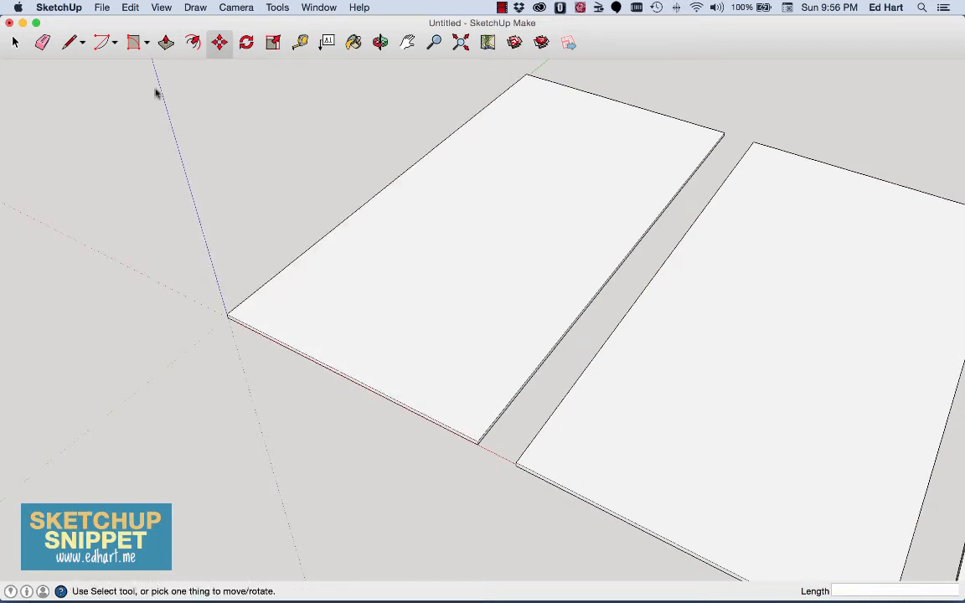
Select the entire first panel, including its connected geometry, and group it again.
click(15, 42)
double_click(353, 275)
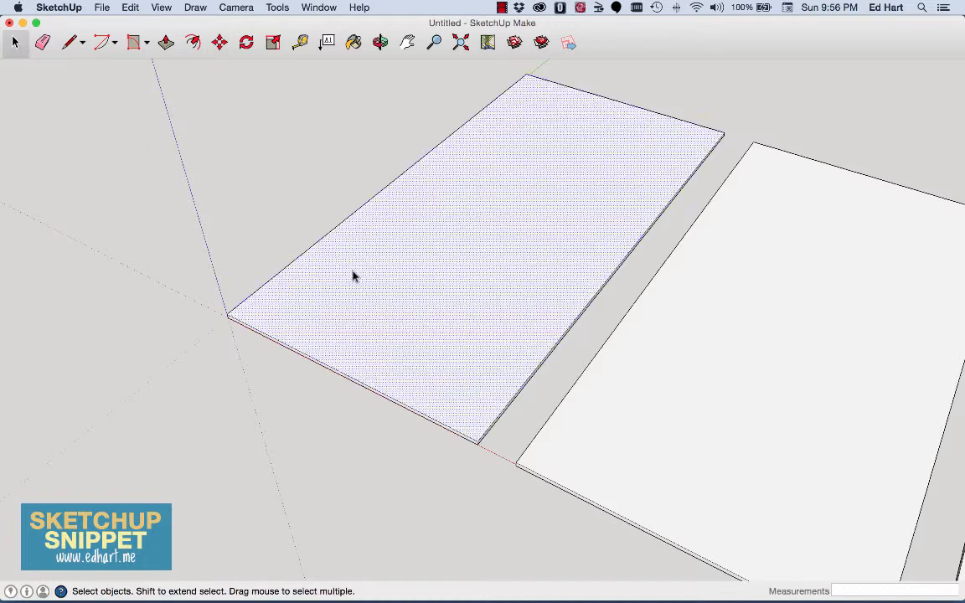
right_click(352, 276)
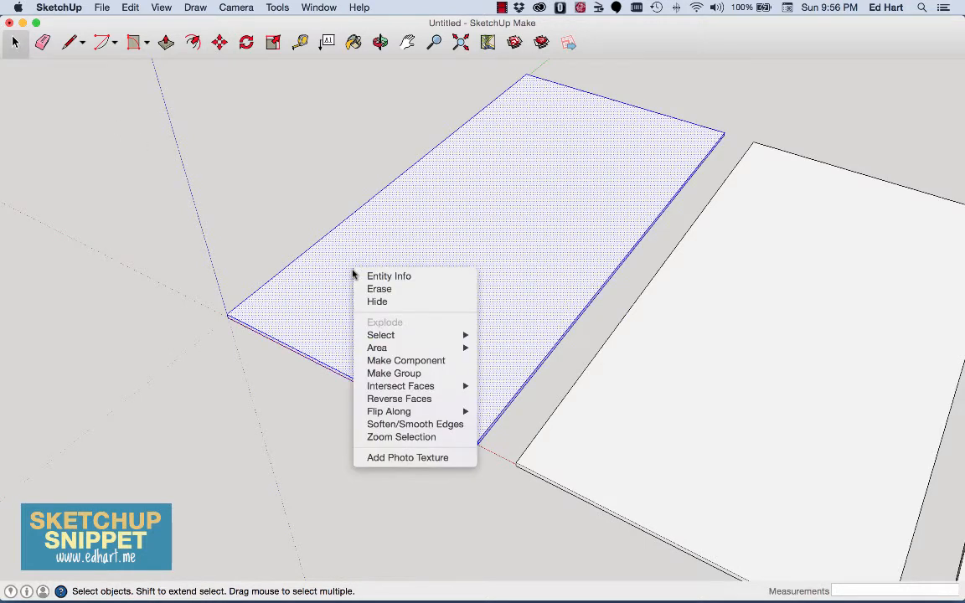
click(370, 373)
click(281, 228)
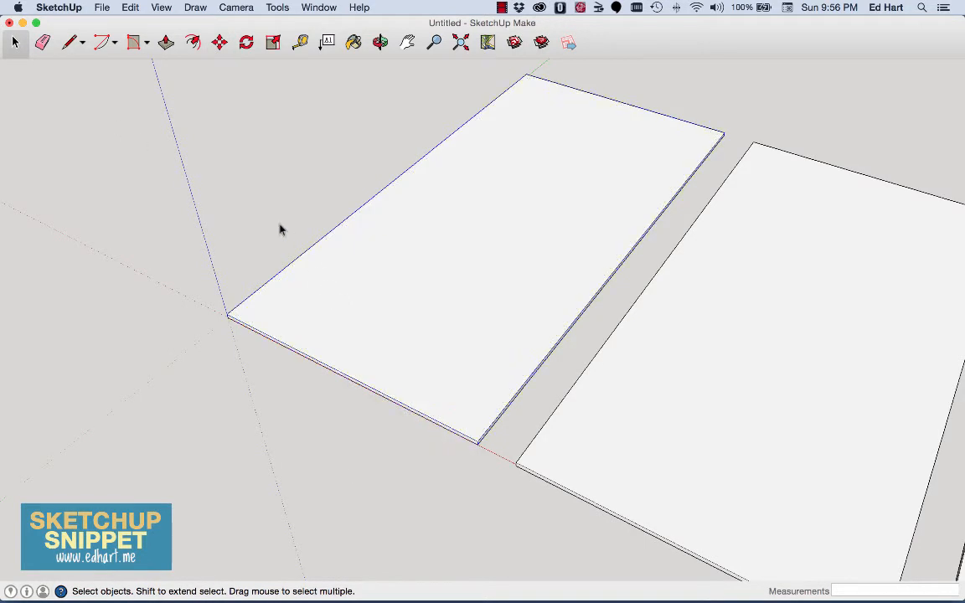
Move the grouped first panel by its corner at the origin about 5/64", and return to the Select tool.
click(219, 42)
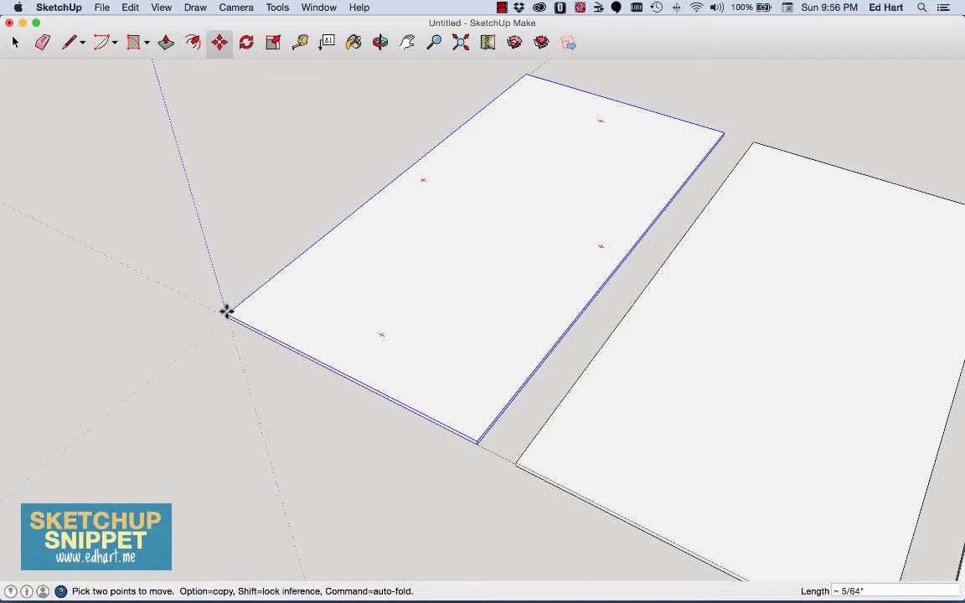
click(226, 310)
click(455, 40)
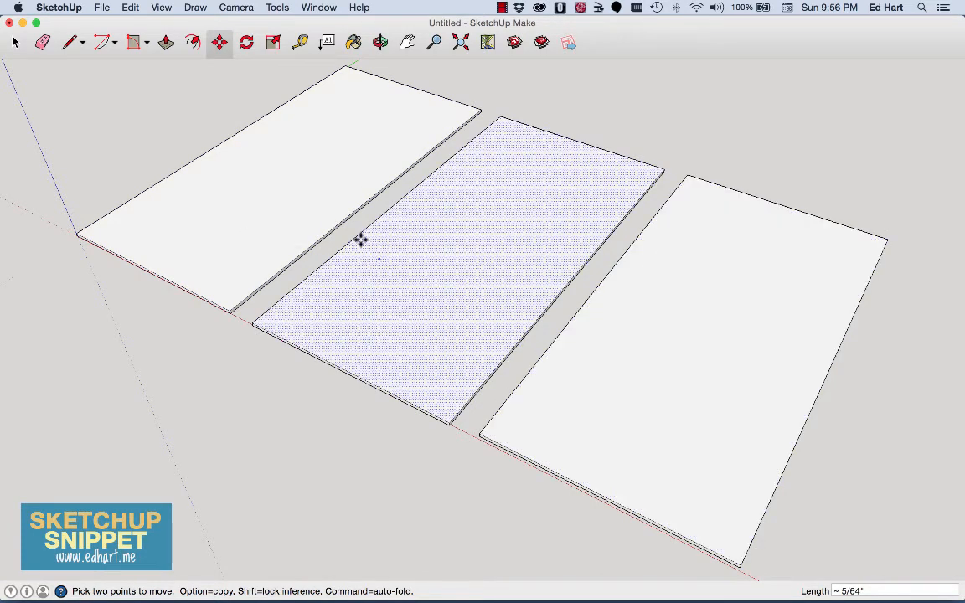
click(15, 44)
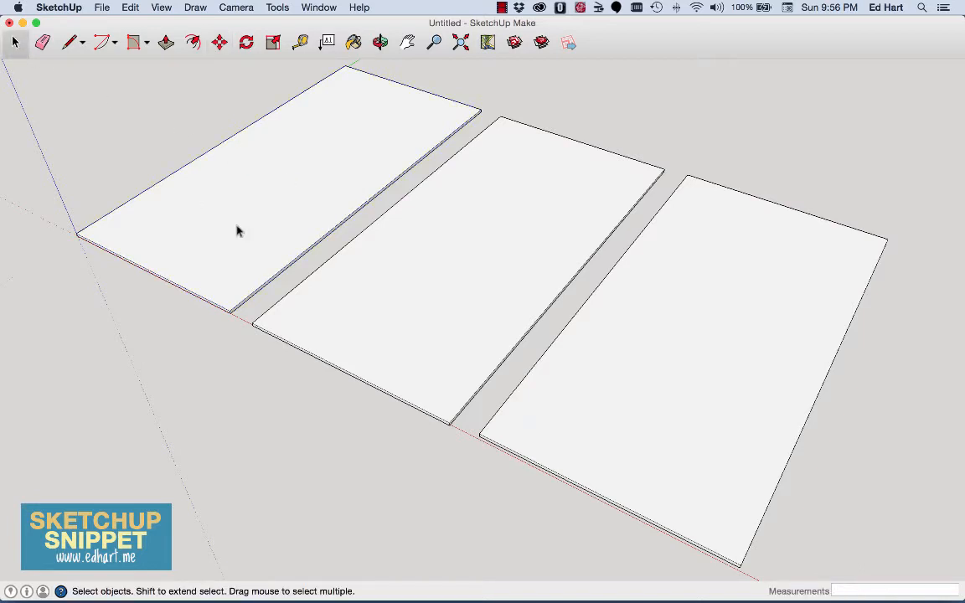